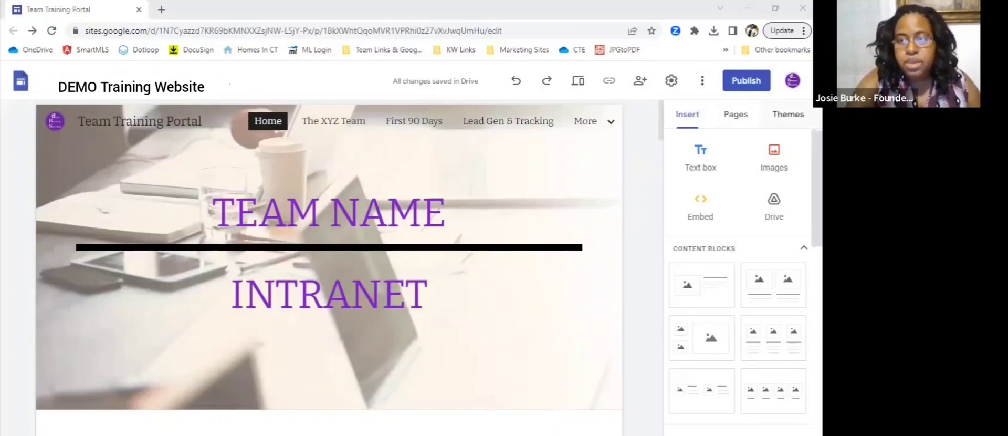
# - Review the site themes created by Google and the font styles offered for the Impression theme
pyautogui.click(792, 121)
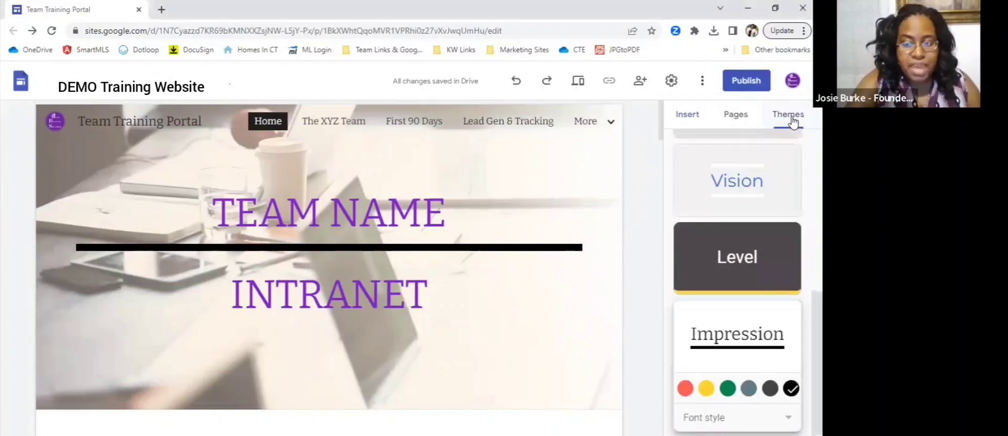
pyautogui.scroll(3, 785, 158)
pyautogui.scroll(3, 785, 158)
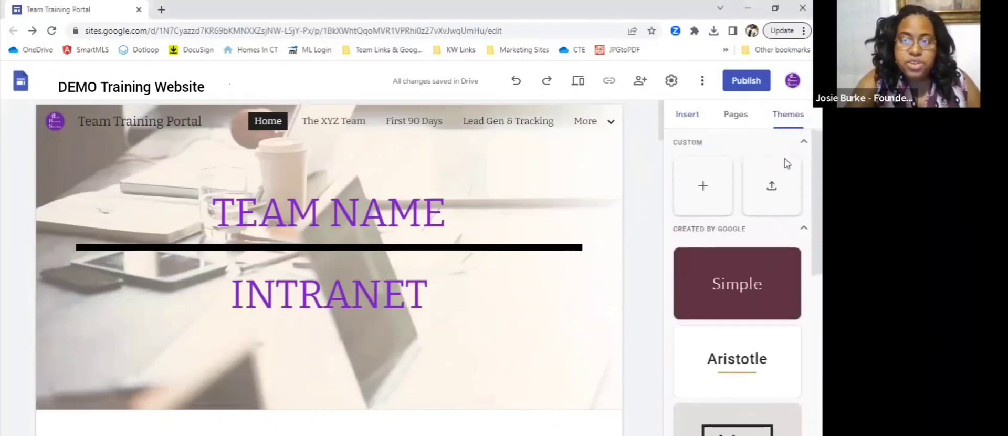
pyautogui.scroll(-2, 755, 257)
pyautogui.scroll(-1, 754, 257)
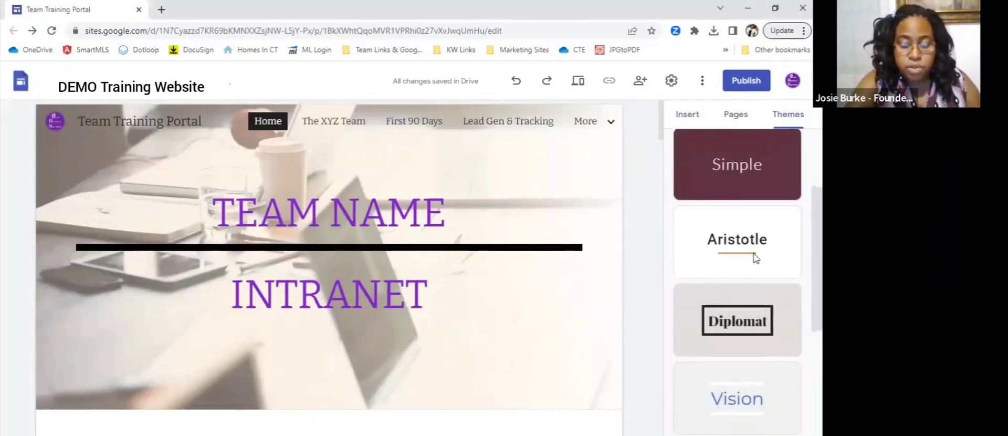
pyautogui.scroll(1, 754, 257)
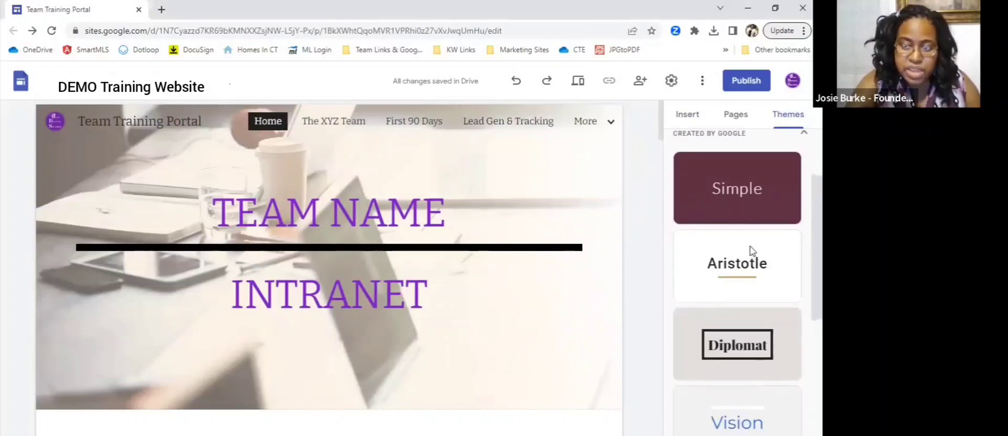
pyautogui.scroll(-2, 750, 245)
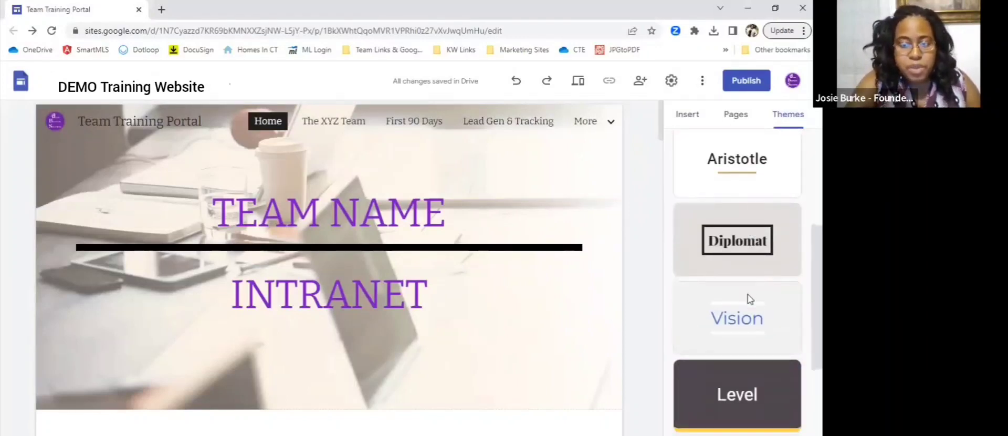
pyautogui.scroll(-3, 750, 298)
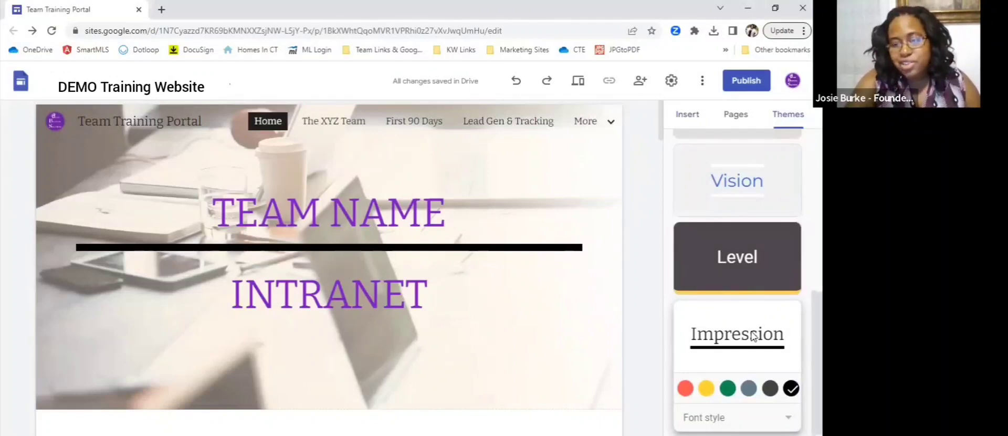
pyautogui.scroll(5, 766, 288)
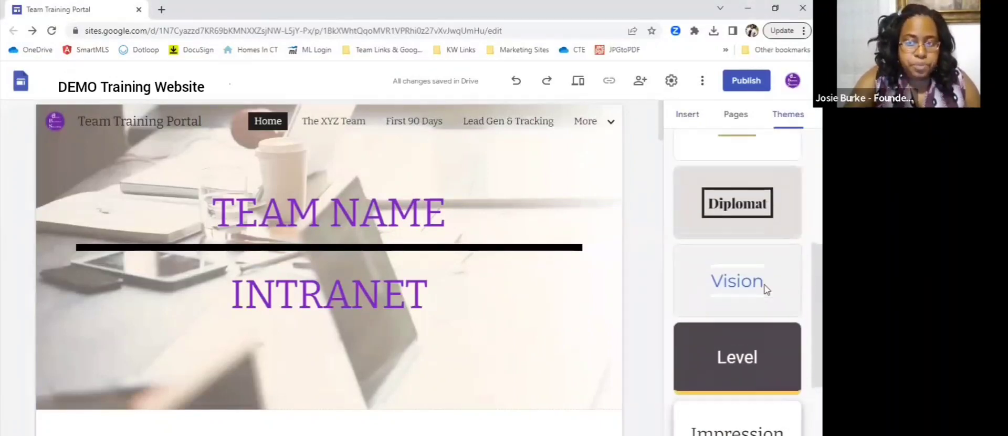
pyautogui.scroll(-1, 766, 290)
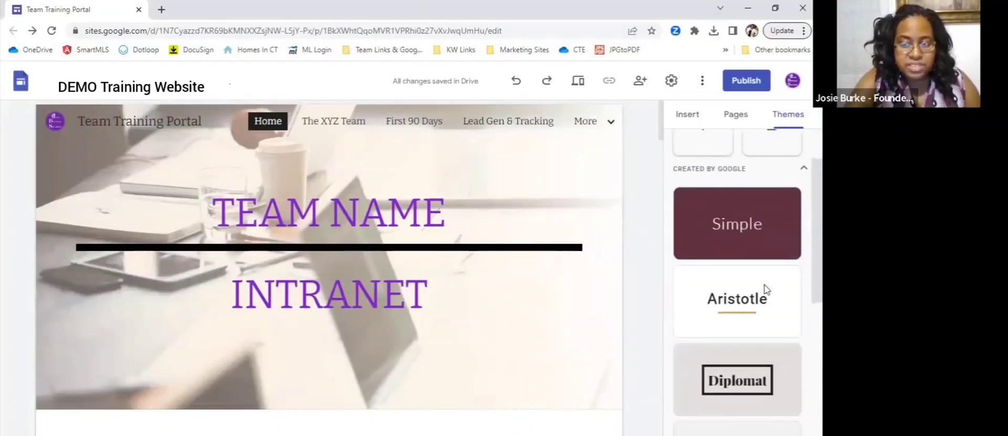
pyautogui.scroll(-5, 763, 256)
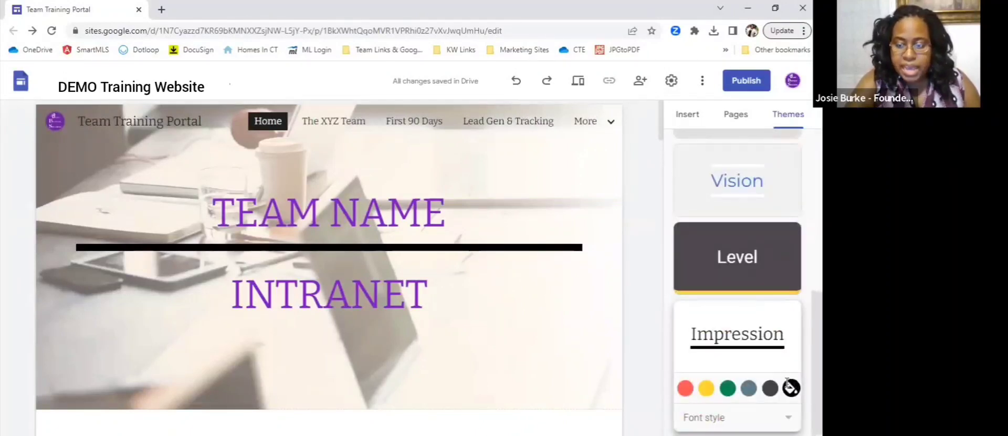
pyautogui.click(745, 417)
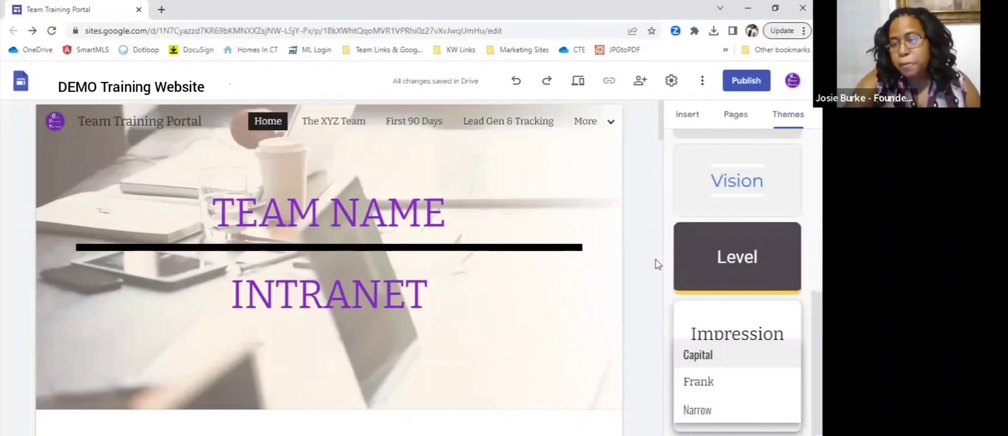
pyautogui.scroll(6, 749, 237)
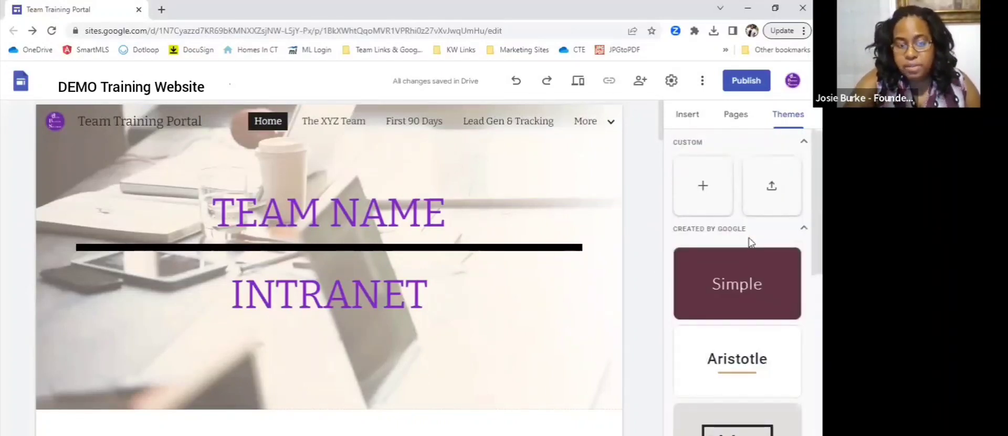
# - View the First 90 Days page in the Impression theme and return to the Home page
pyautogui.click(410, 120)
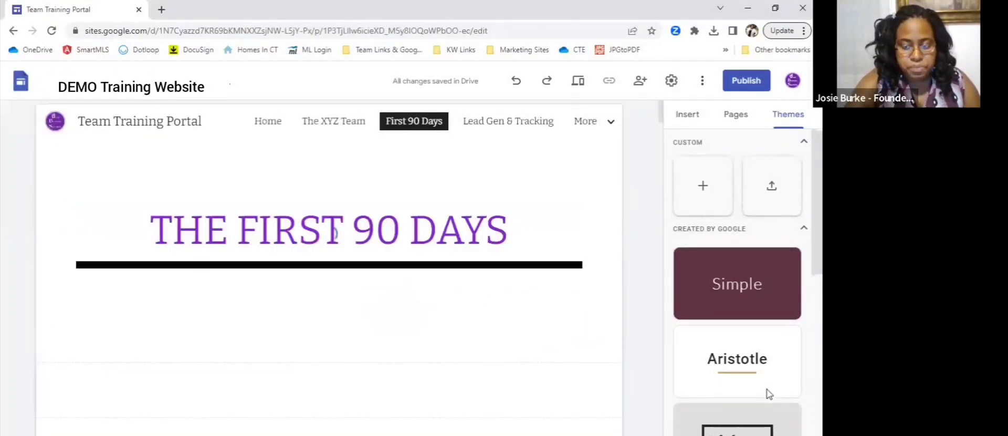
pyautogui.scroll(-6, 767, 389)
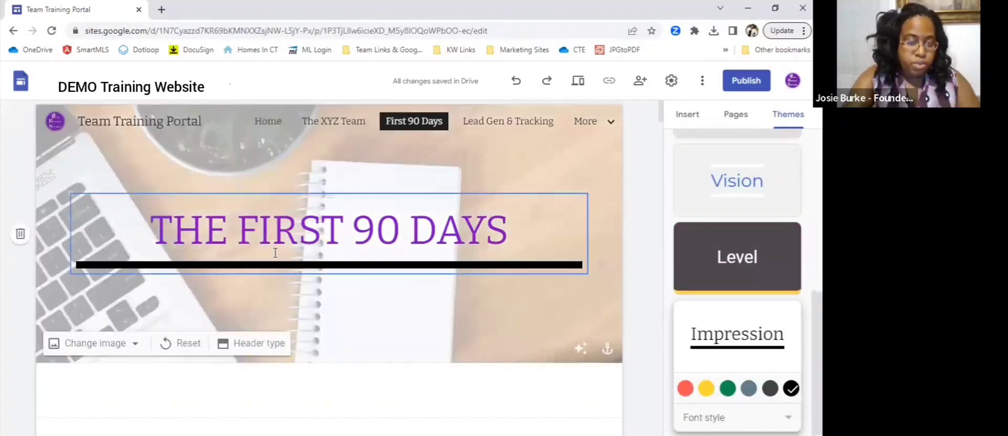
pyautogui.click(264, 123)
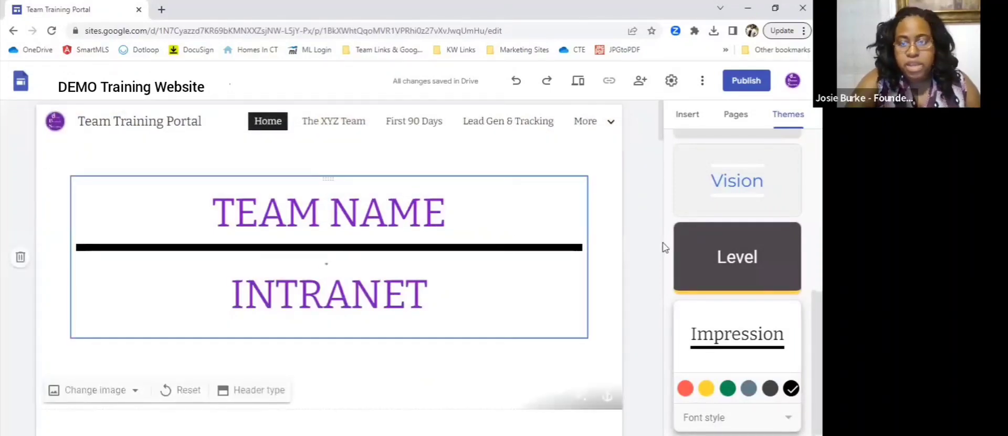
# - Apply the Simple theme to the site and check it on the First 90 Days and Home pages
pyautogui.scroll(10, 755, 285)
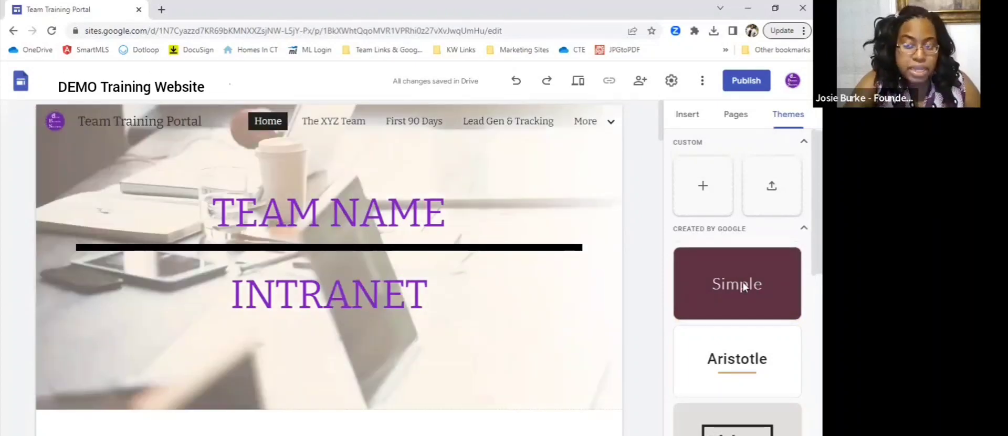
pyautogui.click(742, 281)
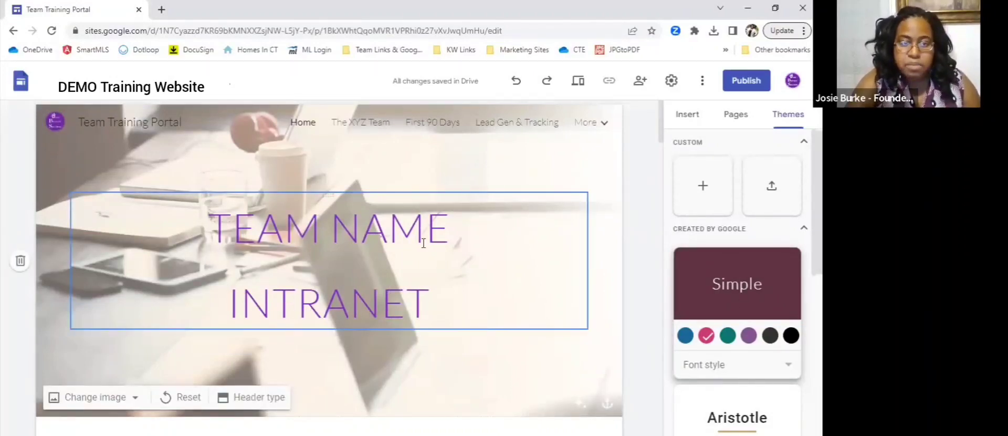
pyautogui.click(434, 129)
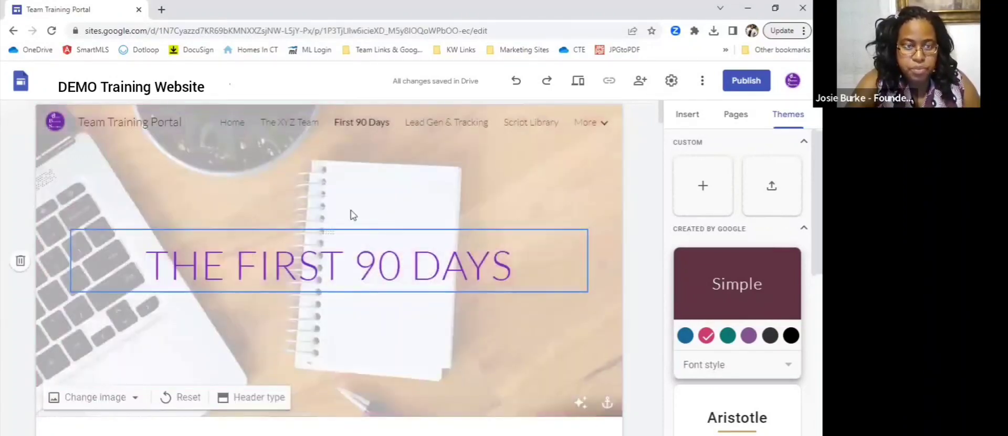
pyautogui.click(230, 127)
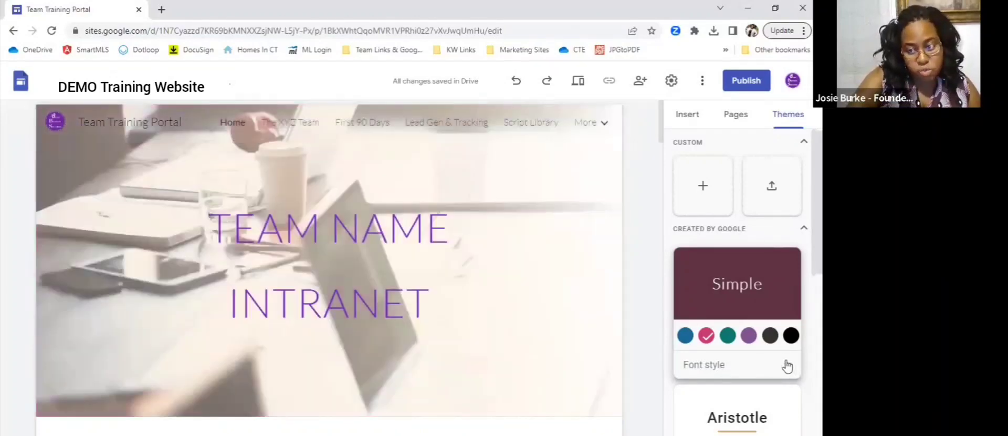
# - Examine the Simple theme's font style options and its styling of the Home page's title, headings and YouTube subscribe button
pyautogui.click(788, 366)
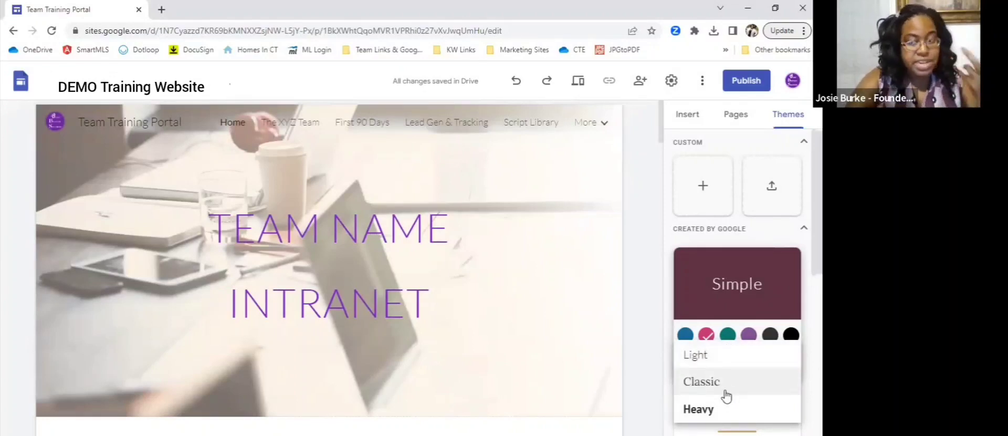
pyautogui.click(397, 238)
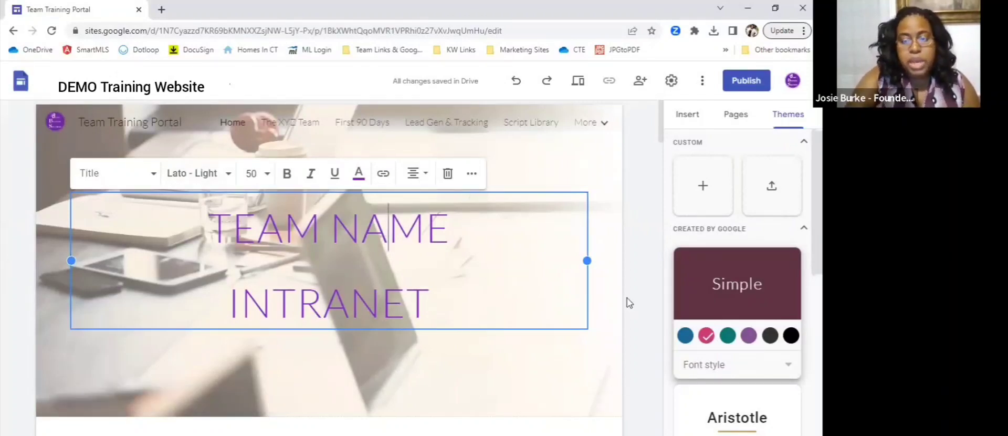
pyautogui.scroll(-5, 627, 298)
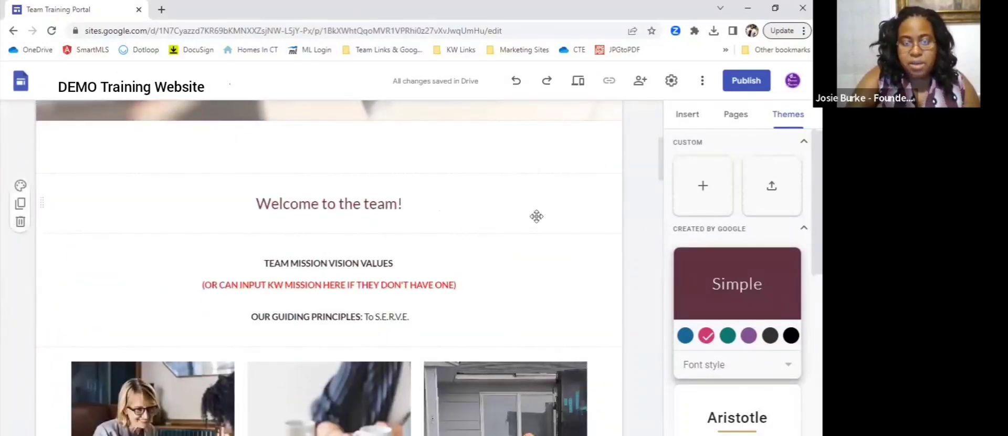
pyautogui.click(355, 200)
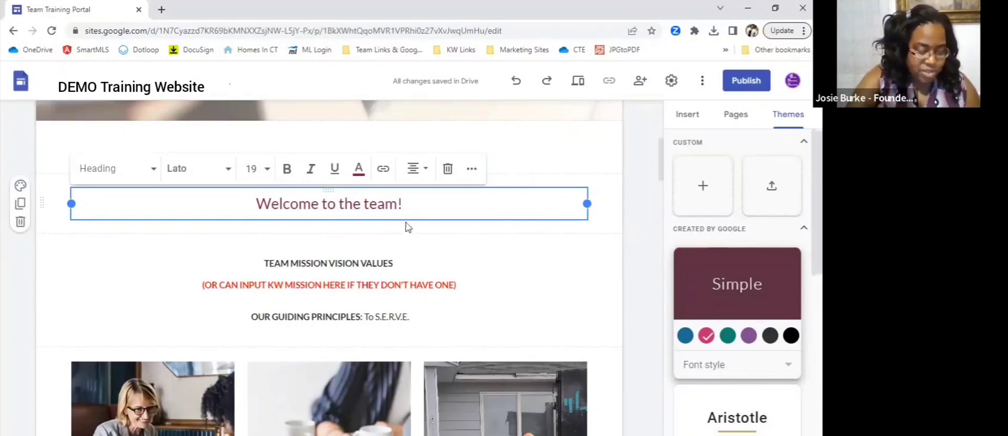
pyautogui.scroll(-10, 441, 234)
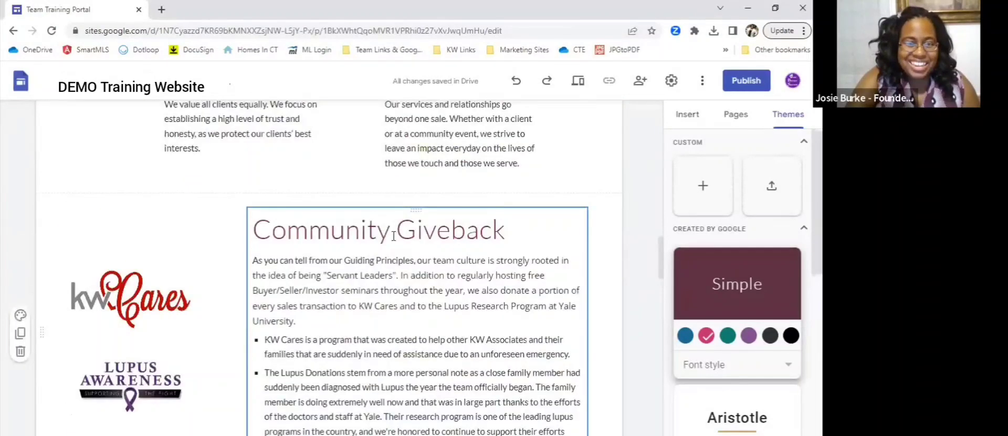
pyautogui.click(393, 236)
pyautogui.scroll(5, 499, 315)
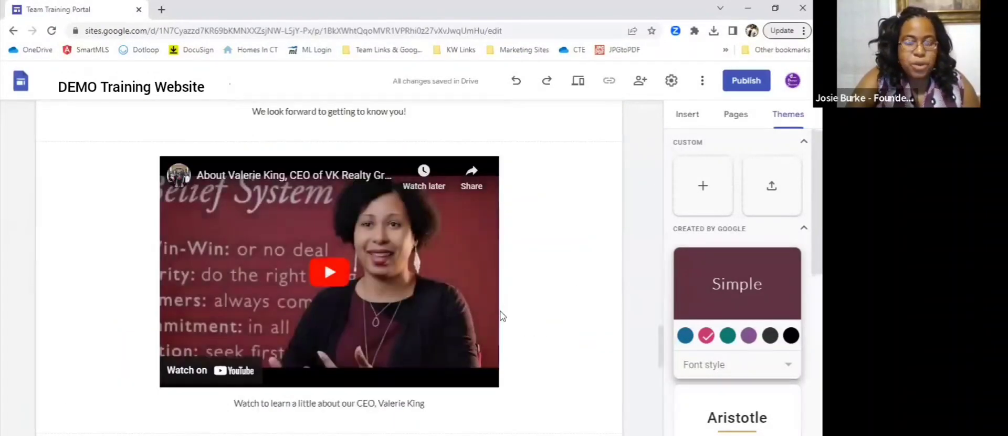
pyautogui.scroll(-5, 559, 284)
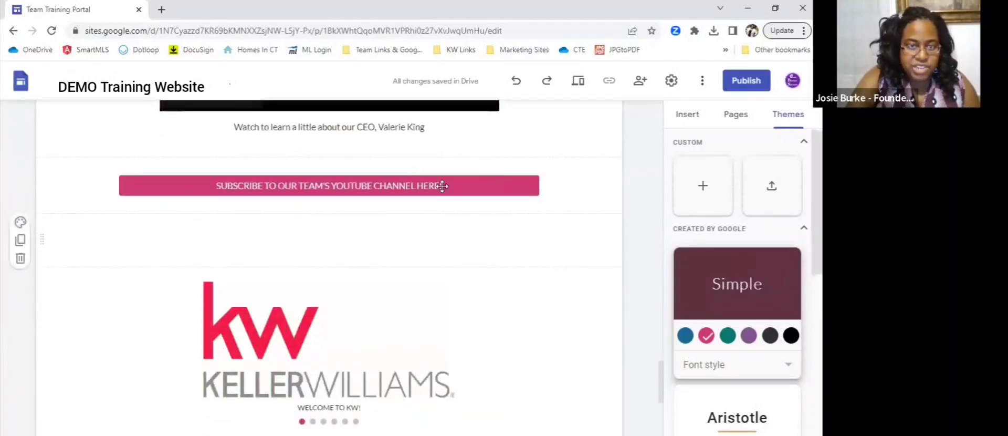
pyautogui.click(463, 184)
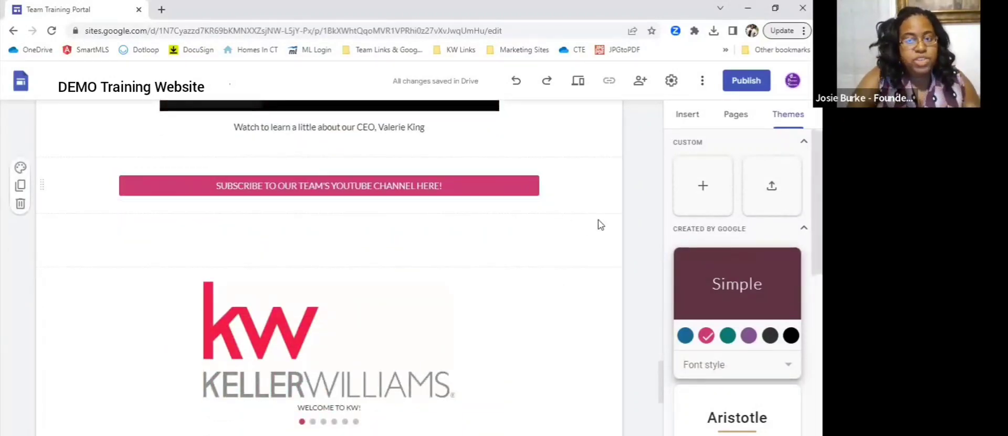
# - Change the Simple theme's color to green and check the headings on the Home page
pyautogui.scroll(10, 636, 223)
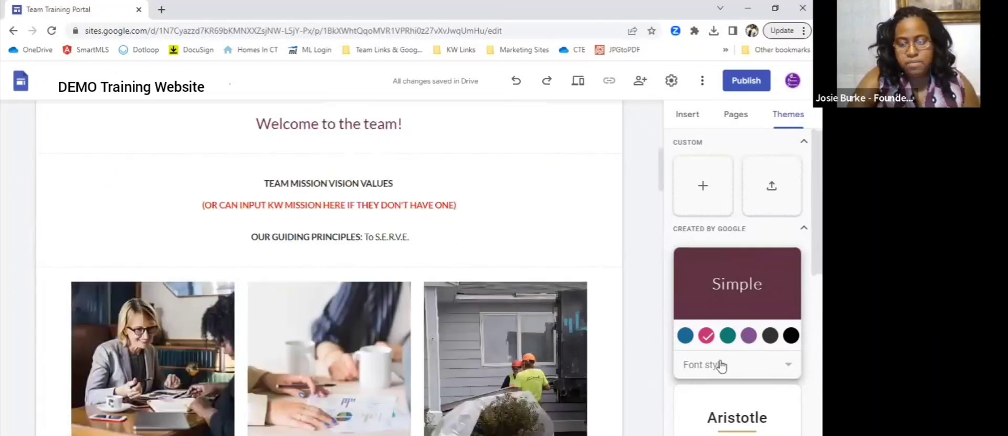
pyautogui.scroll(7, 635, 222)
pyautogui.click(727, 335)
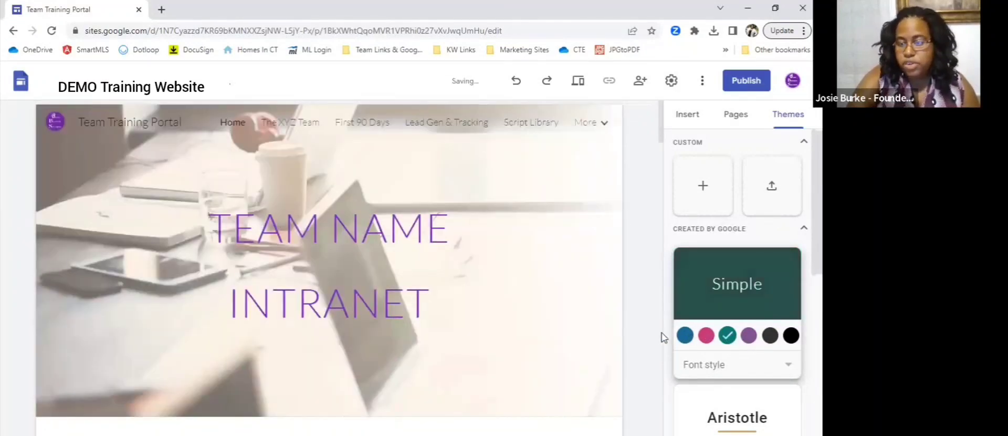
pyautogui.scroll(-6, 657, 321)
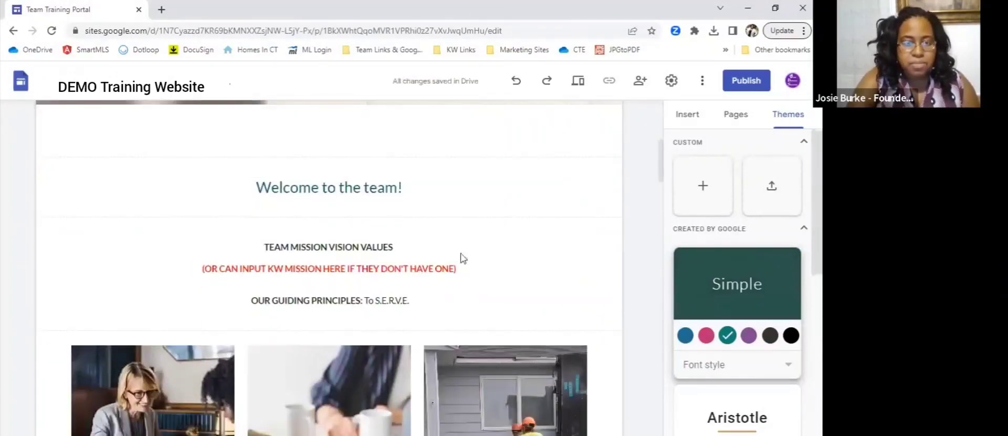
pyautogui.scroll(-3, 625, 301)
pyautogui.scroll(10, 625, 301)
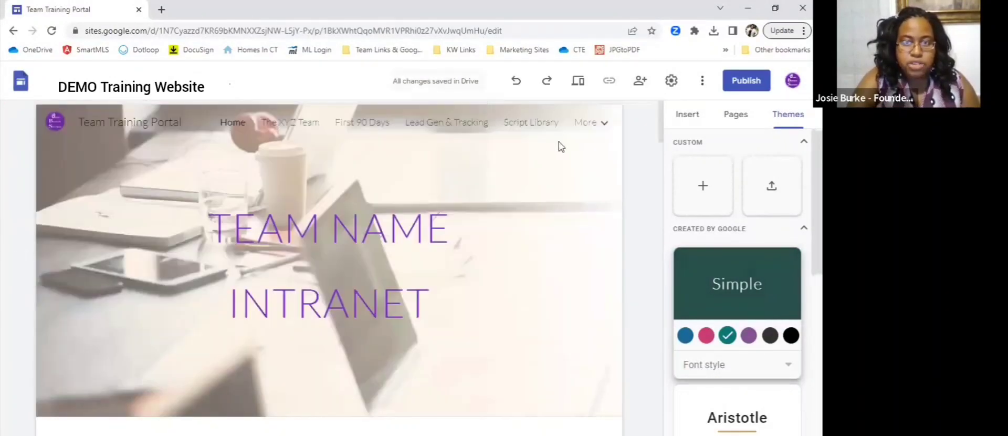
# - Examine the green theme's headings on the Script Library page and return to the Home page
pyautogui.click(521, 121)
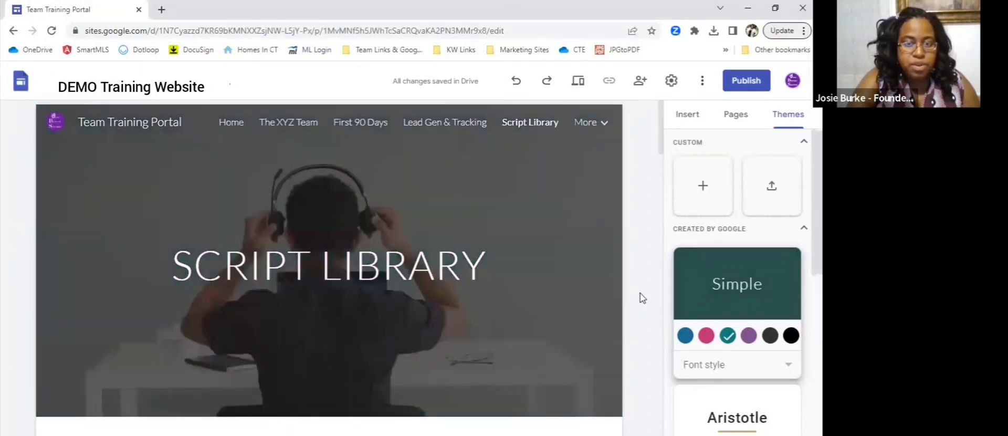
pyautogui.scroll(-5, 640, 292)
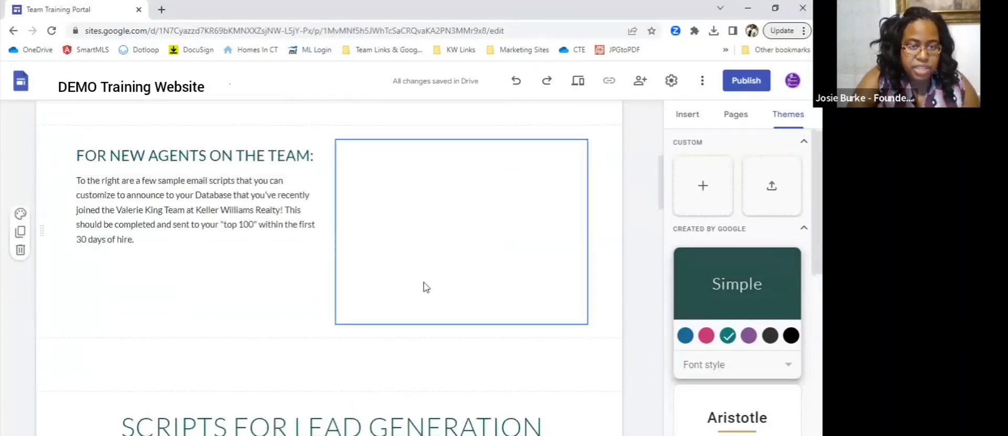
pyautogui.scroll(-3, 405, 382)
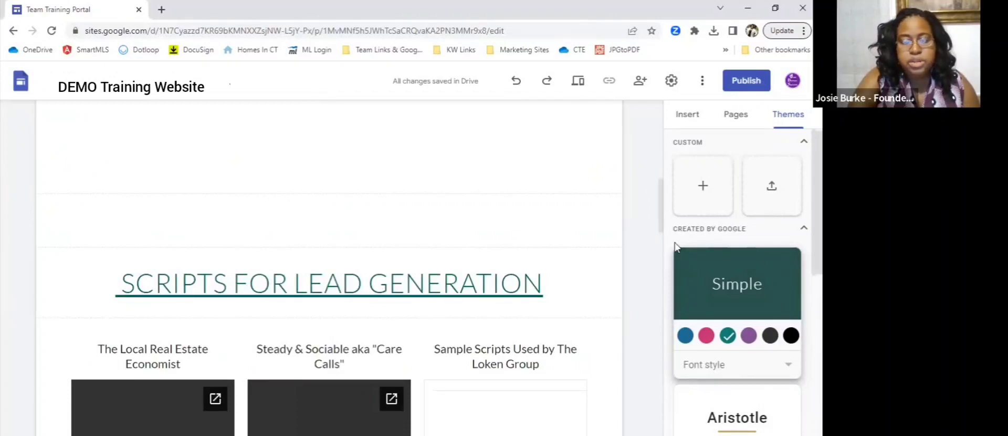
pyautogui.scroll(9, 646, 194)
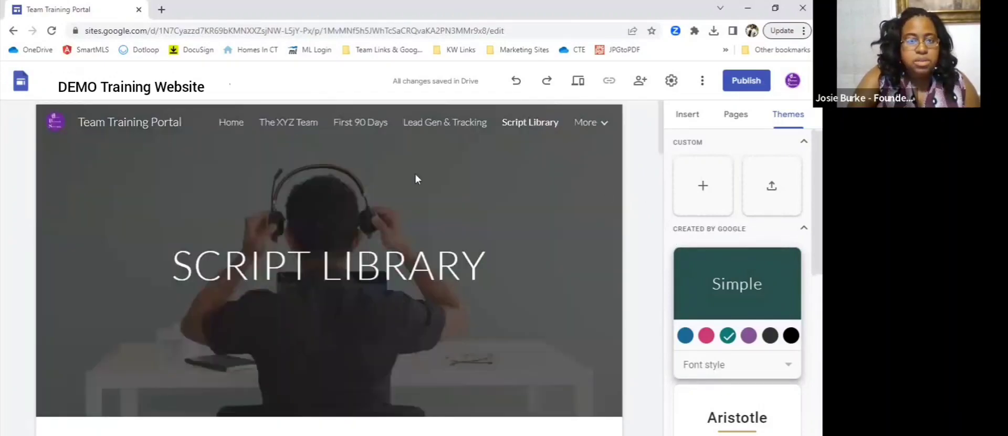
pyautogui.click(236, 128)
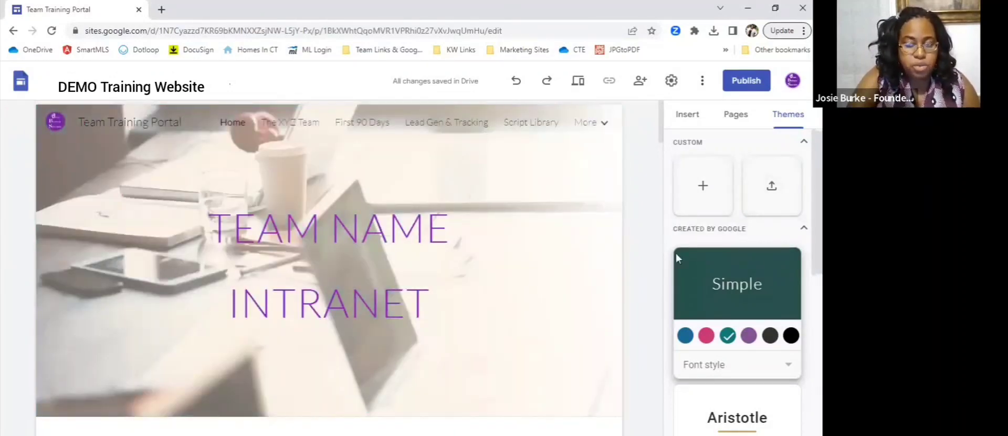
# - Start a custom theme named BBS and give it purpleBBSicon.png from Google Drive as its logo
pyautogui.click(701, 187)
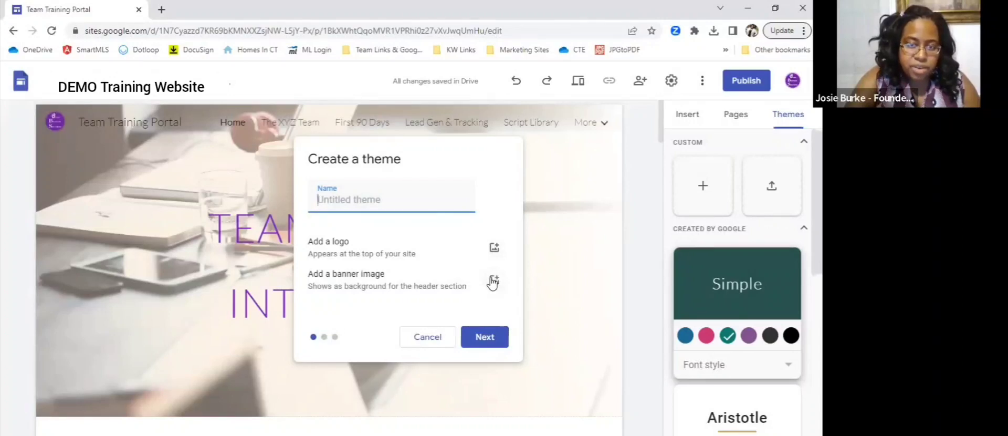
pyautogui.write('BBS')
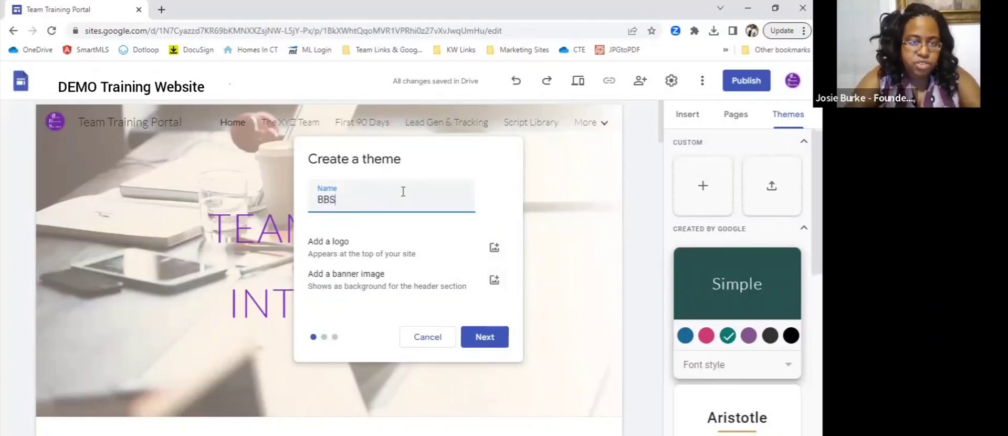
pyautogui.click(495, 249)
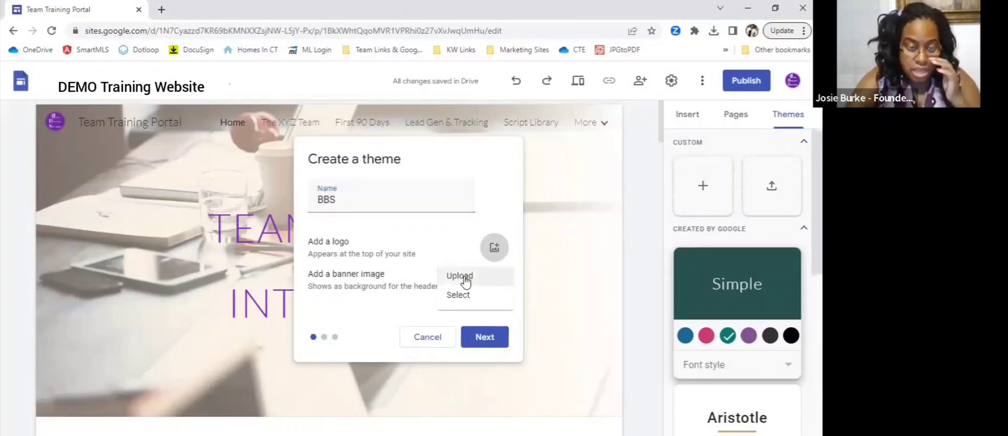
pyautogui.click(472, 296)
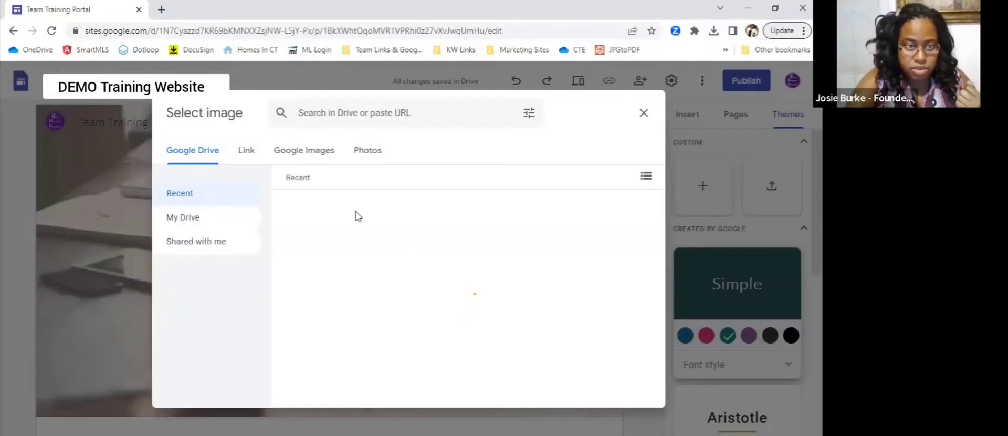
pyautogui.click(355, 211)
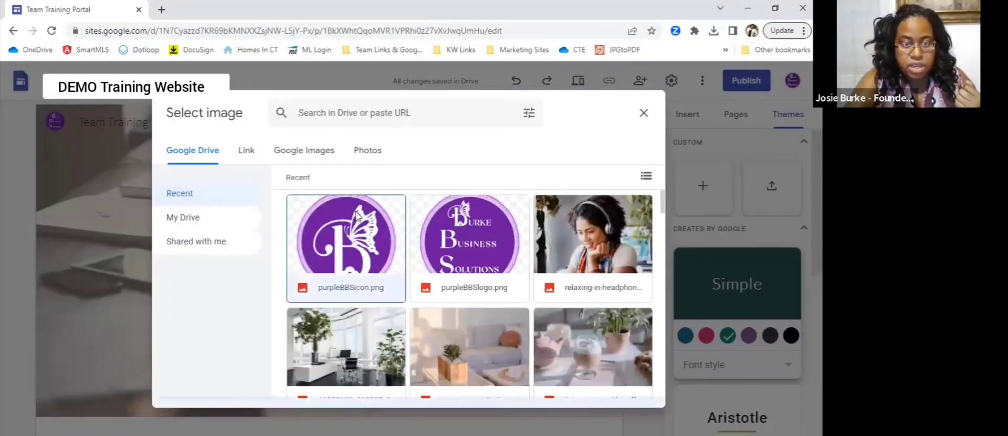
pyautogui.click(640, 390)
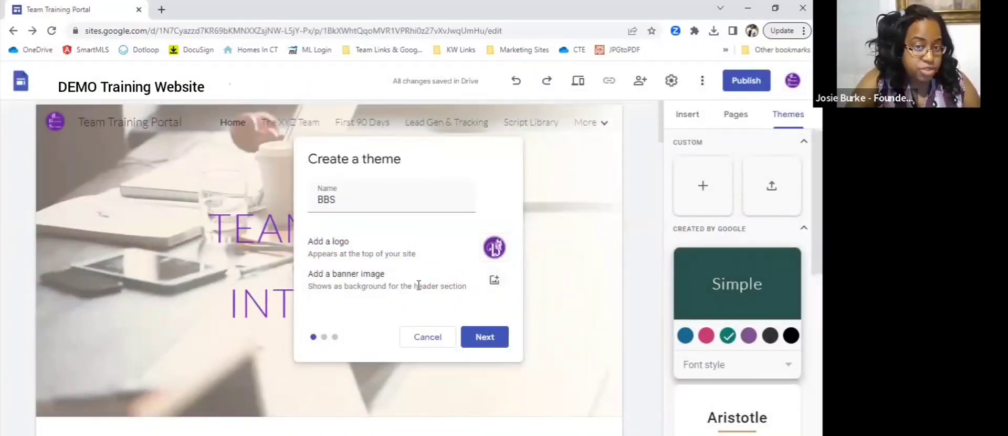
pyautogui.click(484, 344)
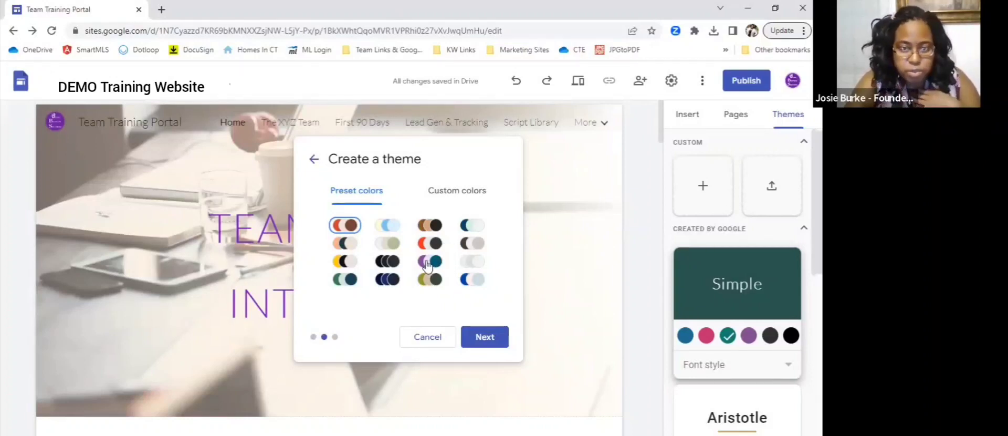
# - View the custom color options, and choose the purple and teal preset palette for the BBS theme
pyautogui.click(462, 199)
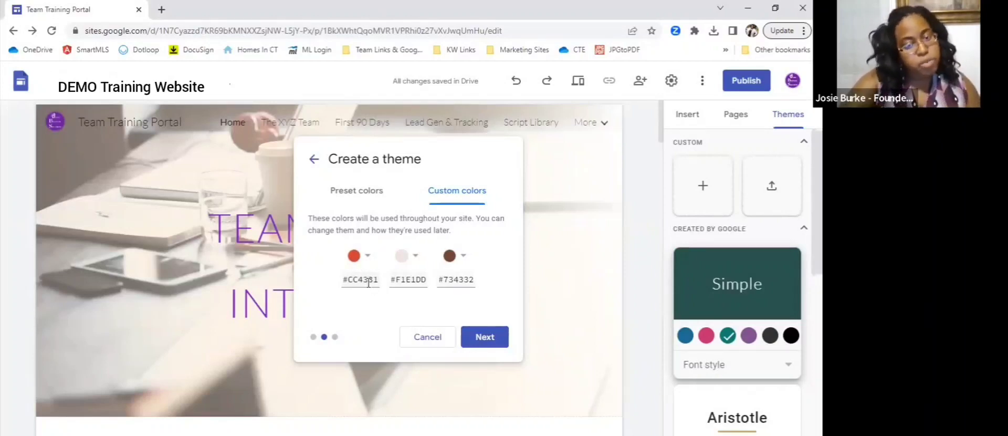
pyautogui.click(368, 282)
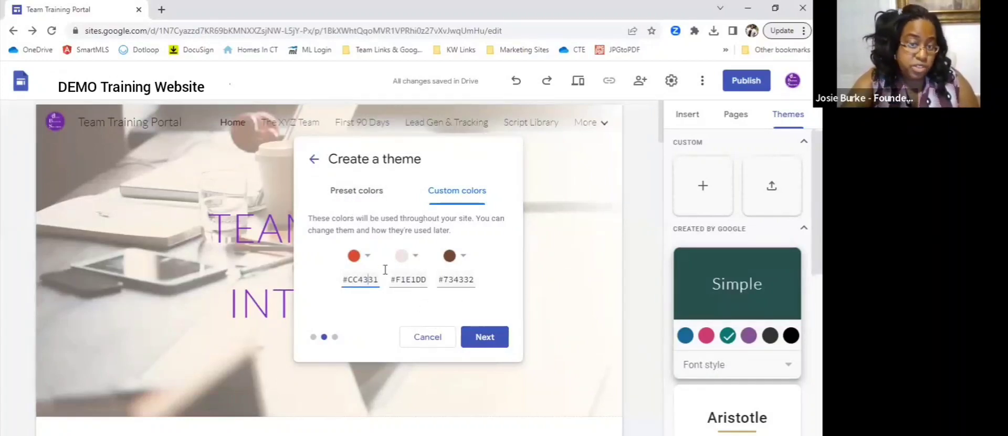
pyautogui.click(371, 197)
pyautogui.click(428, 263)
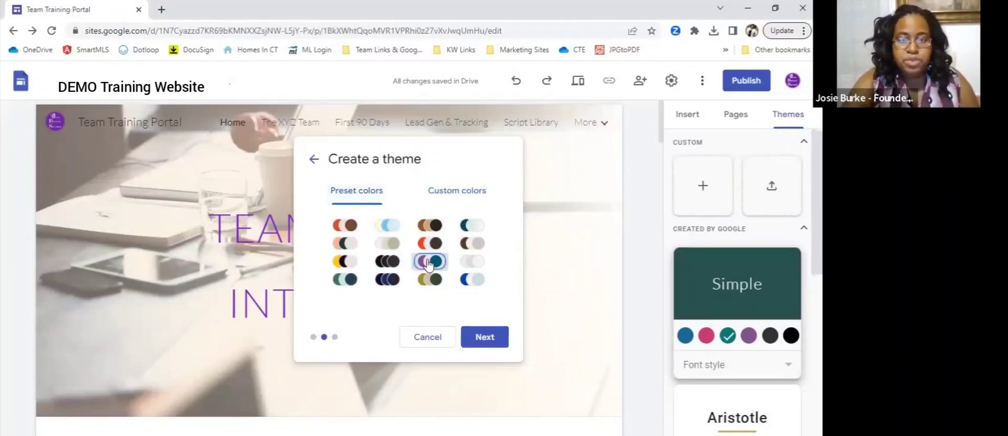
pyautogui.click(484, 341)
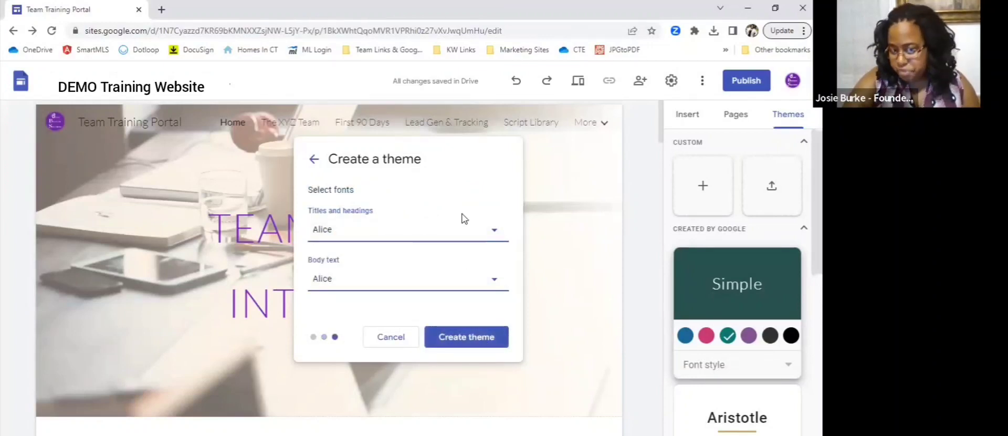
# - Browse the available fonts and set the theme's titles and headings to Impact
pyautogui.click(450, 235)
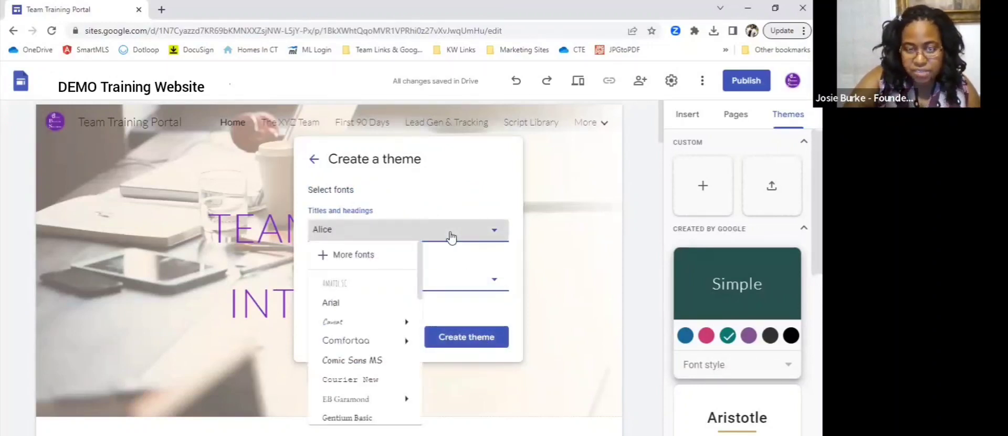
pyautogui.scroll(-5, 376, 361)
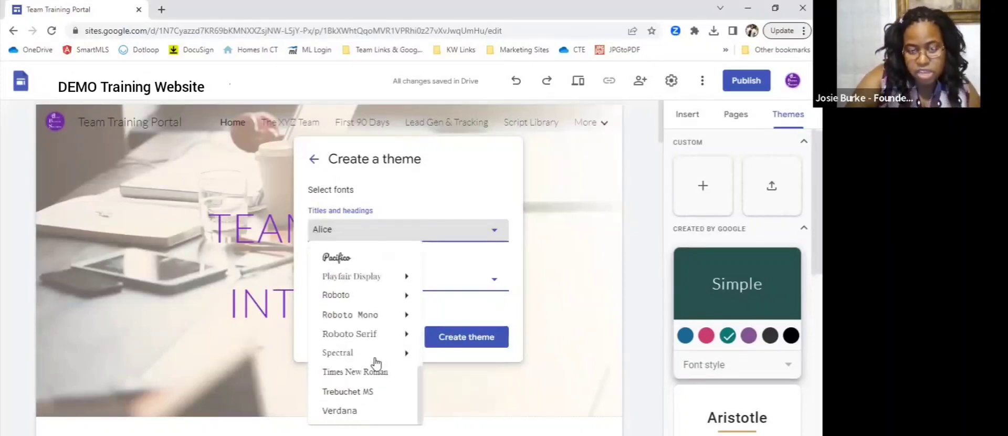
pyautogui.moveTo(364, 346)
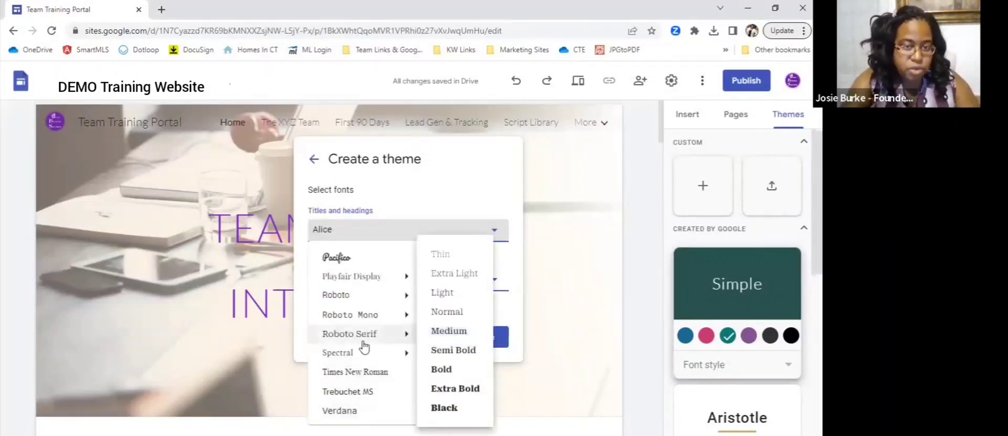
pyautogui.scroll(5, 364, 347)
pyautogui.moveTo(344, 322)
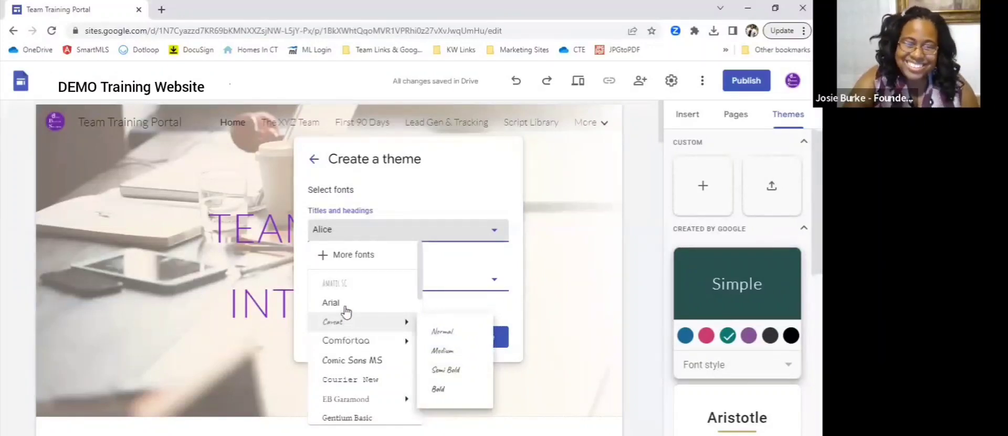
pyautogui.scroll(-3, 351, 326)
pyautogui.scroll(-1, 351, 328)
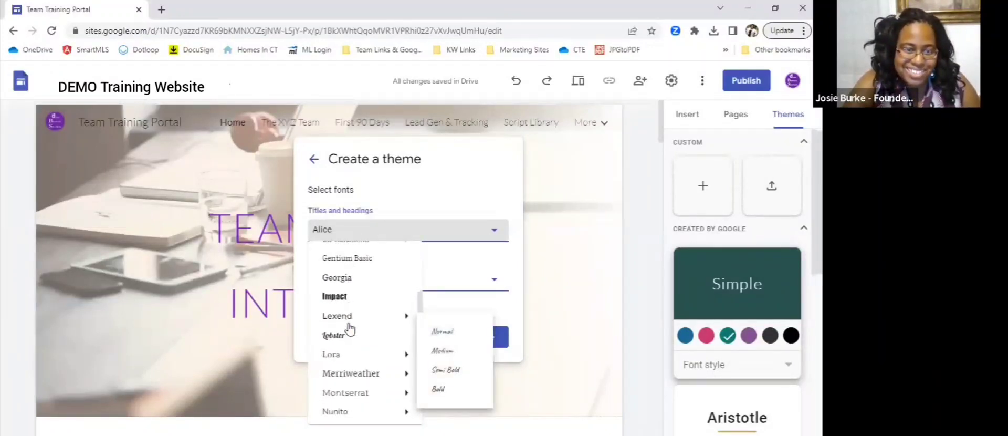
pyautogui.click(338, 294)
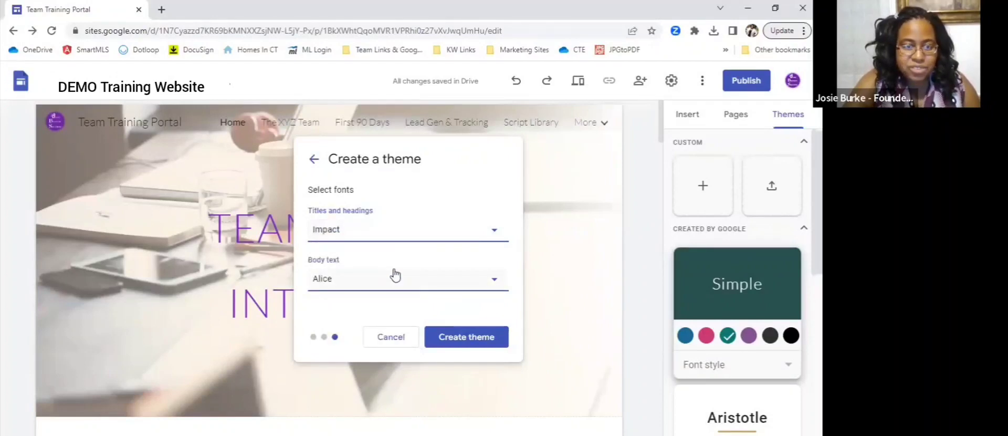
# - Set the theme's body text font to Caveat and create the BBS theme
pyautogui.click(353, 284)
pyautogui.scroll(-3, 376, 341)
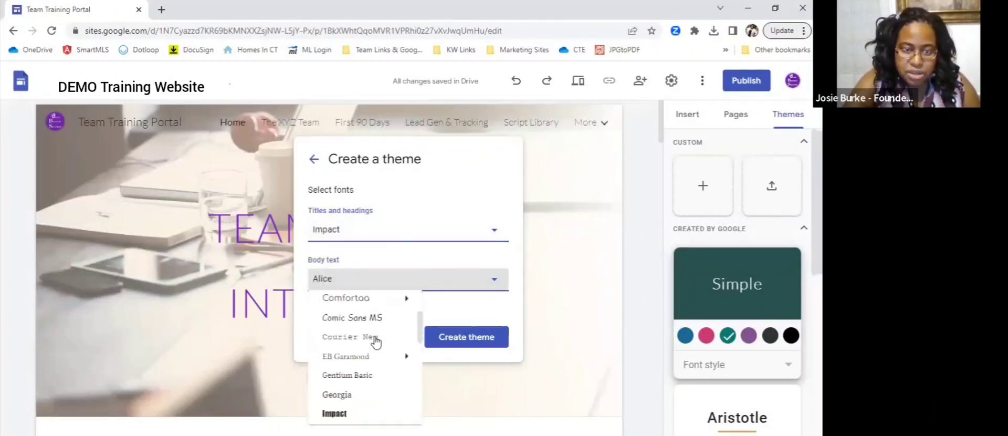
pyautogui.scroll(3, 371, 337)
pyautogui.click(346, 360)
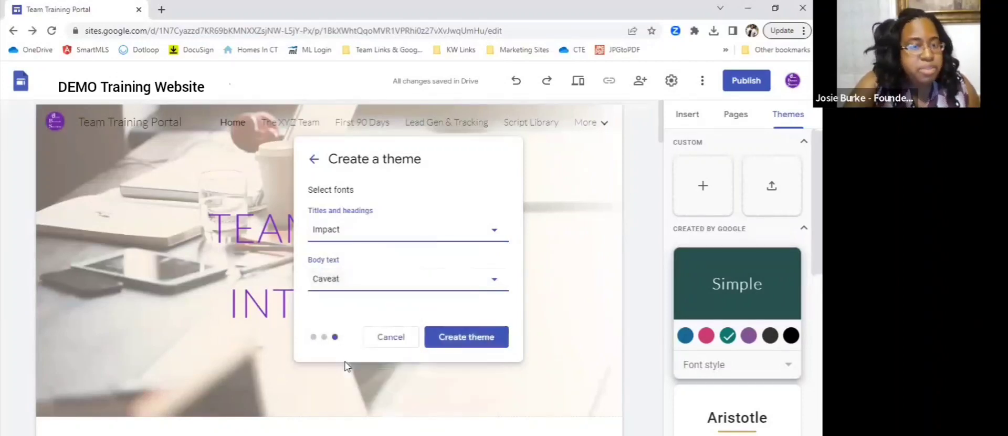
pyautogui.click(466, 340)
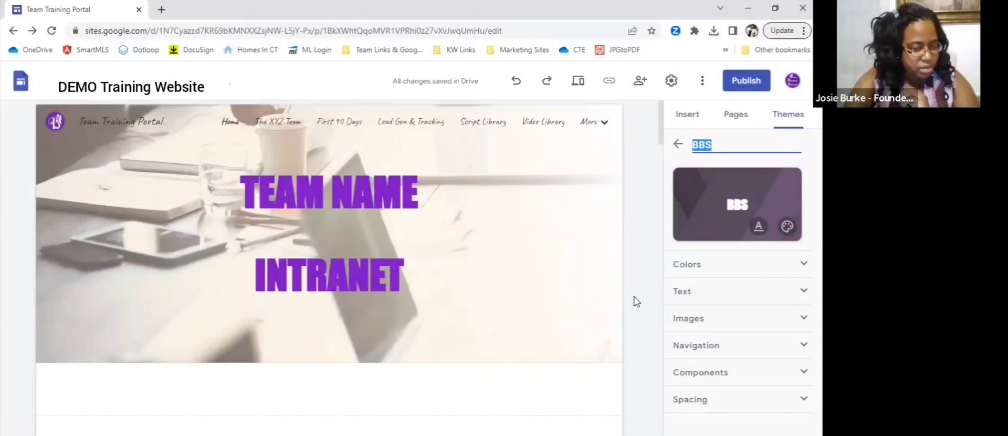
# - Examine how the BBS theme styles the Home page's headings, mission text and guiding-principle descriptions
pyautogui.scroll(-5, 636, 300)
pyautogui.scroll(4, 636, 300)
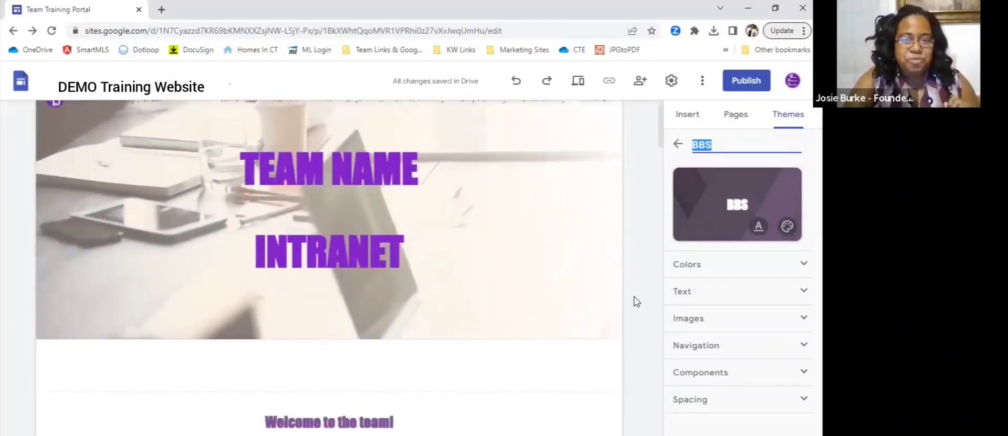
pyautogui.scroll(-10, 560, 263)
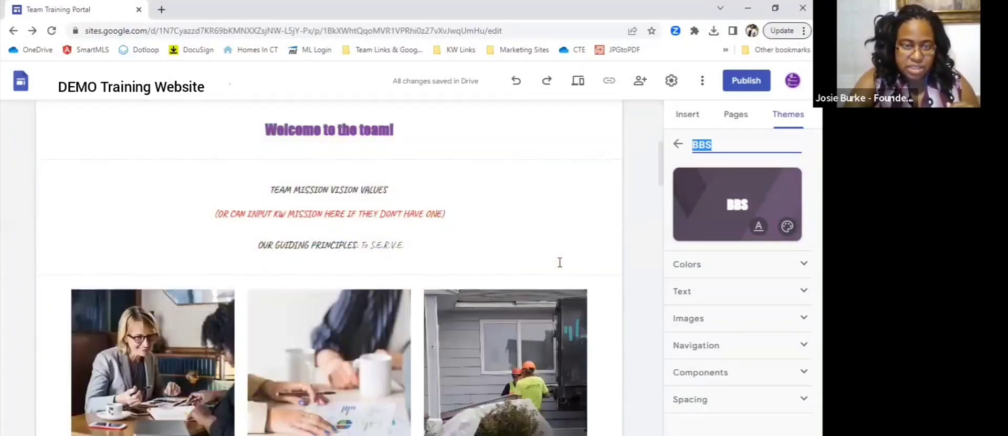
pyautogui.click(284, 273)
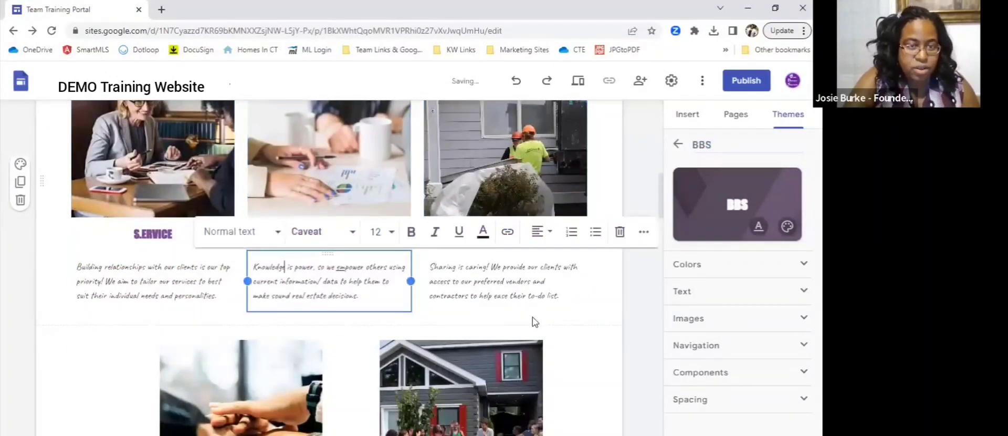
pyautogui.click(500, 267)
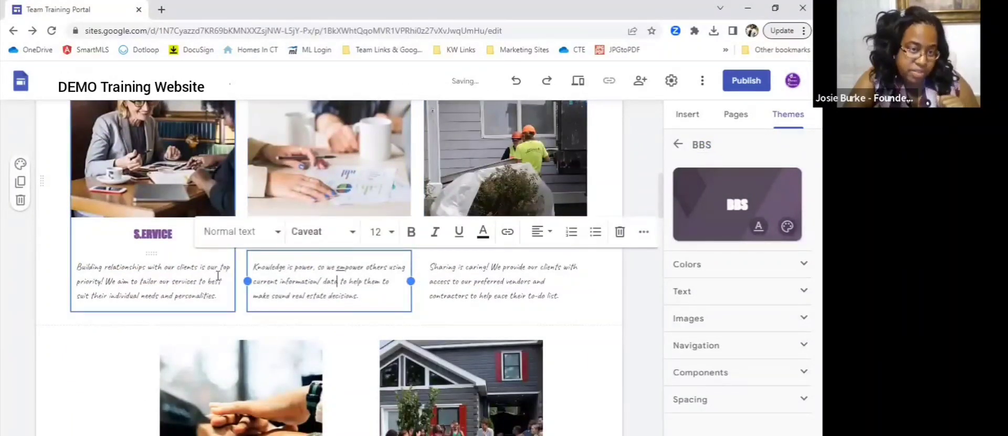
pyautogui.click(336, 279)
pyautogui.scroll(-10, 632, 347)
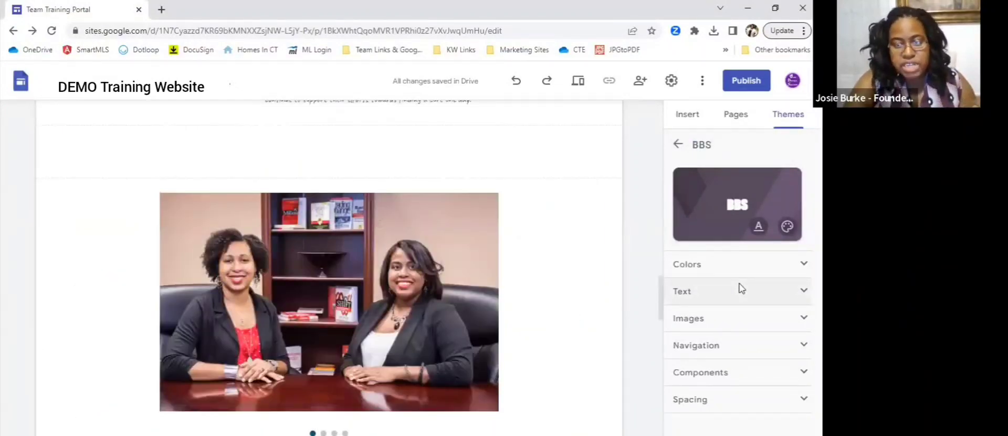
# - Apply the Impression theme to the site, view its font style options and check the Home page's title banner
pyautogui.click(678, 145)
pyautogui.scroll(-5, 756, 286)
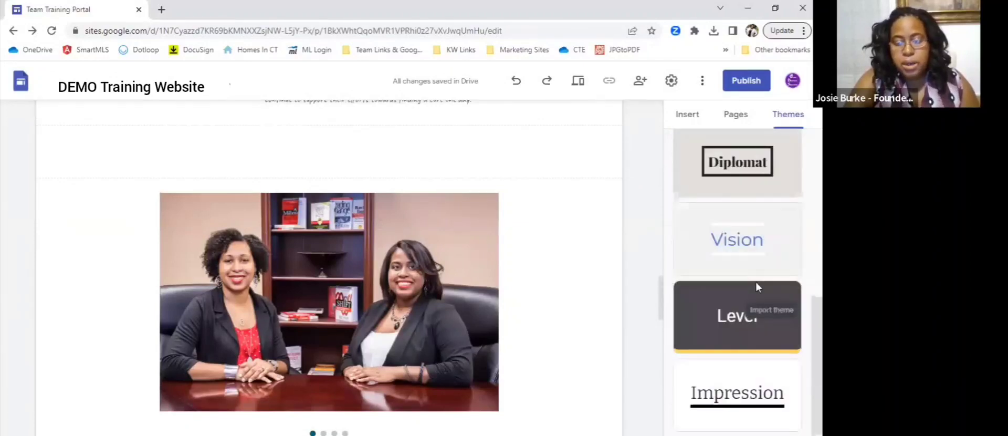
pyautogui.click(770, 378)
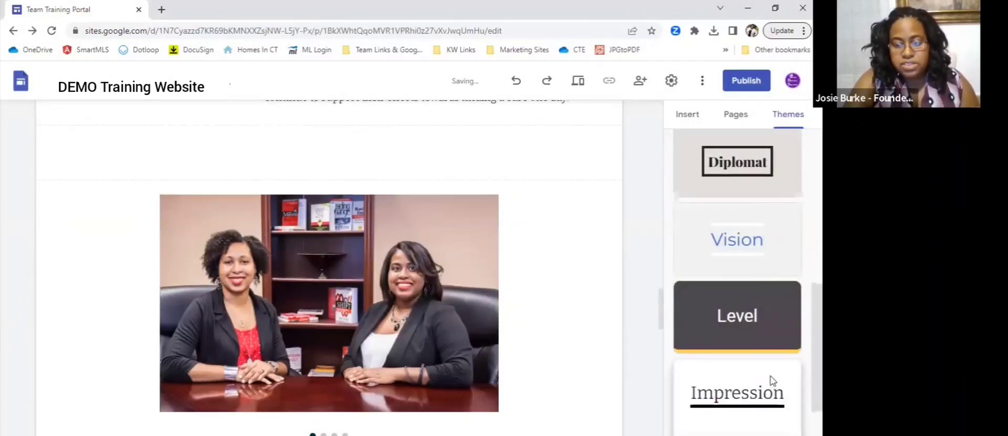
pyautogui.click(736, 417)
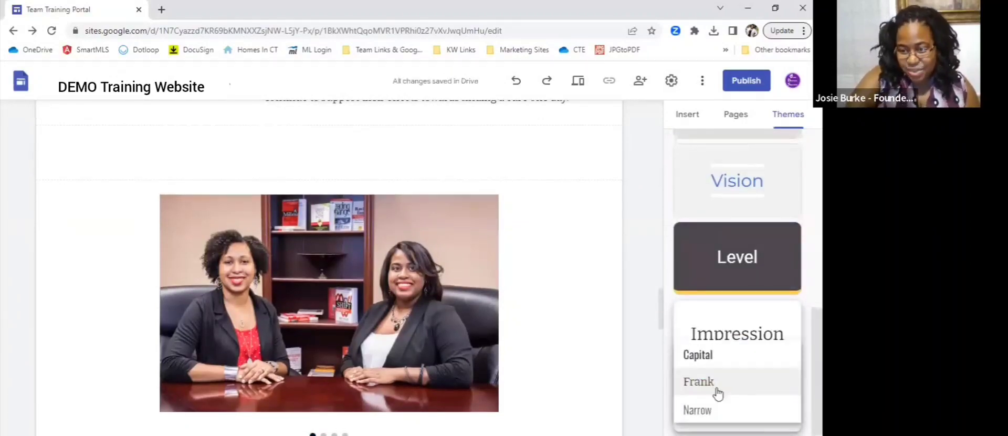
pyautogui.click(749, 329)
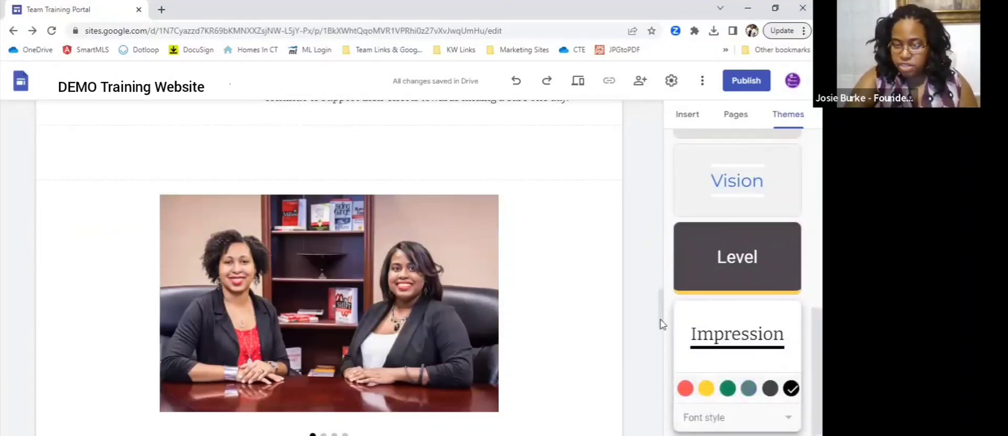
pyautogui.scroll(20, 652, 315)
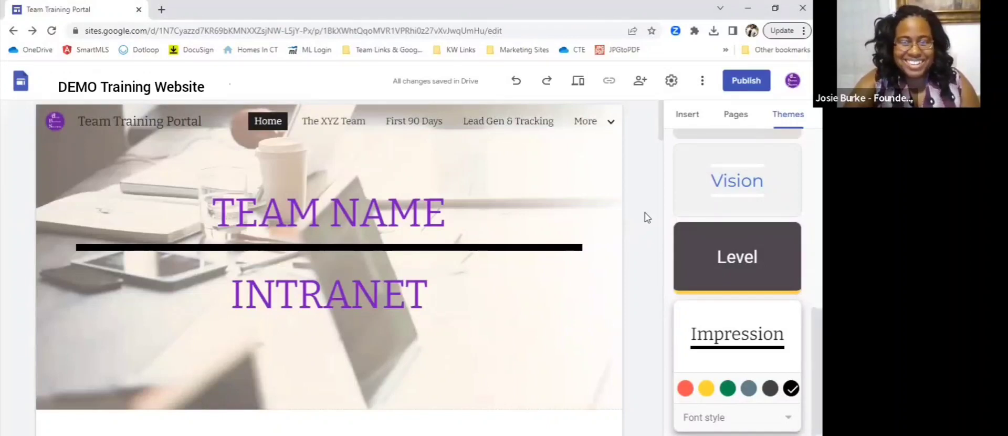
pyautogui.scroll(5, 756, 245)
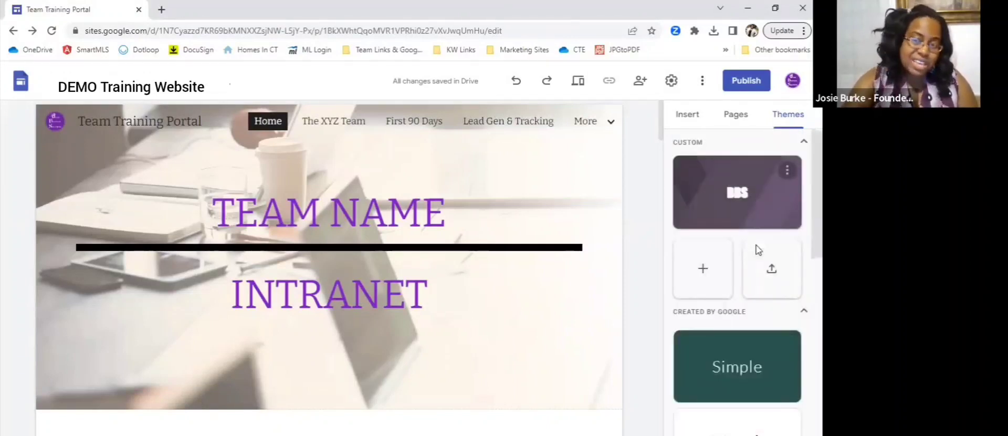